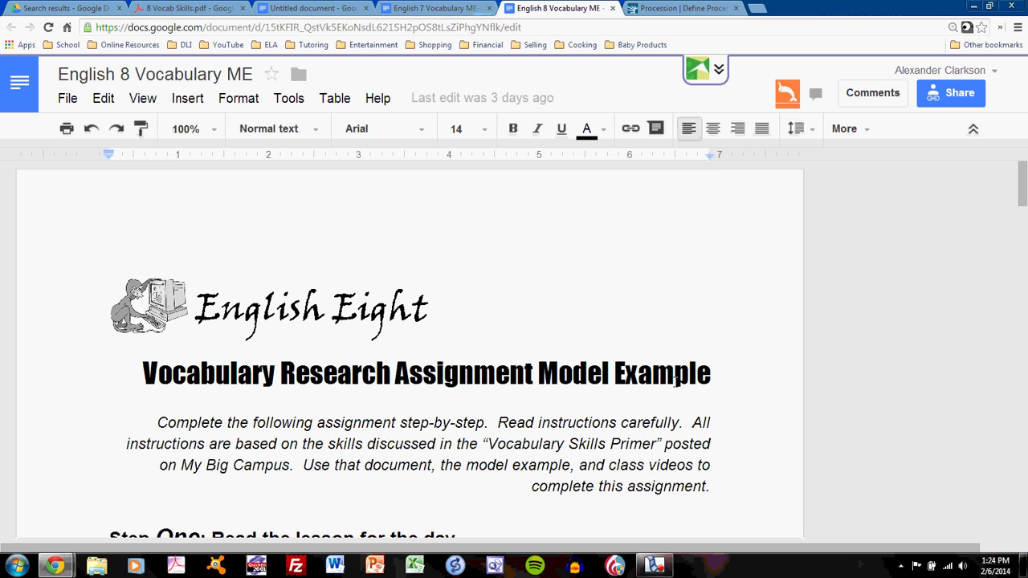
# Step: Scroll to the model 'recede' origin sentence, open its comment, and select the 'Explain the origin' line
pyautogui.scroll(-6, 674, 381)
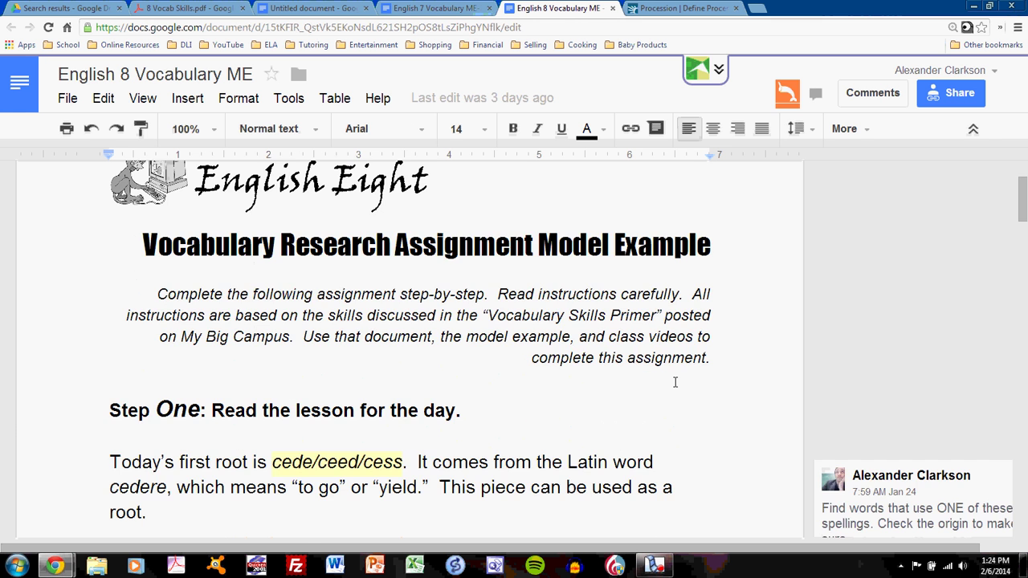
pyautogui.scroll(-10, 675, 382)
pyautogui.click(674, 382)
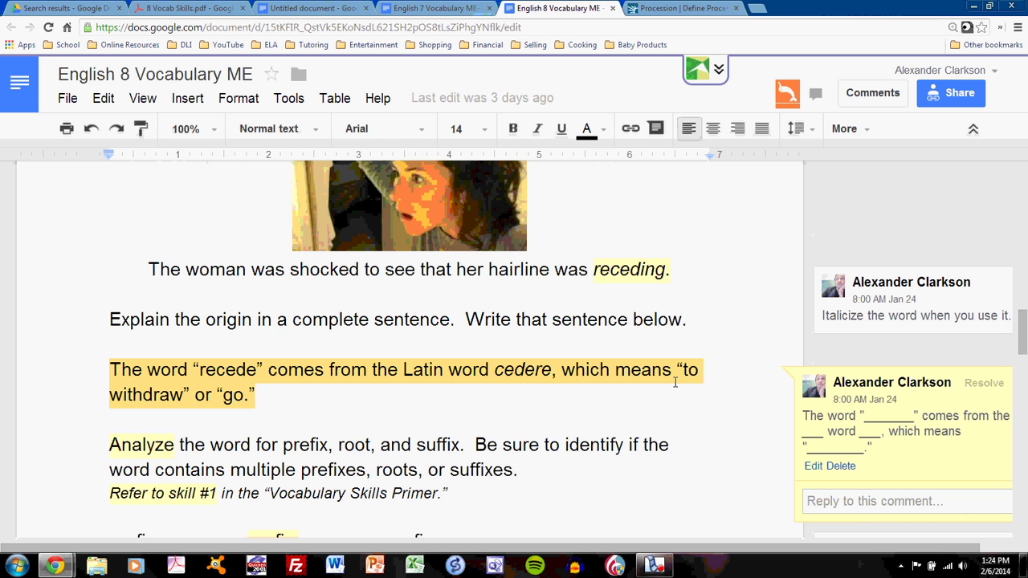
pyautogui.moveTo(109, 319); pyautogui.dragTo(694, 321)
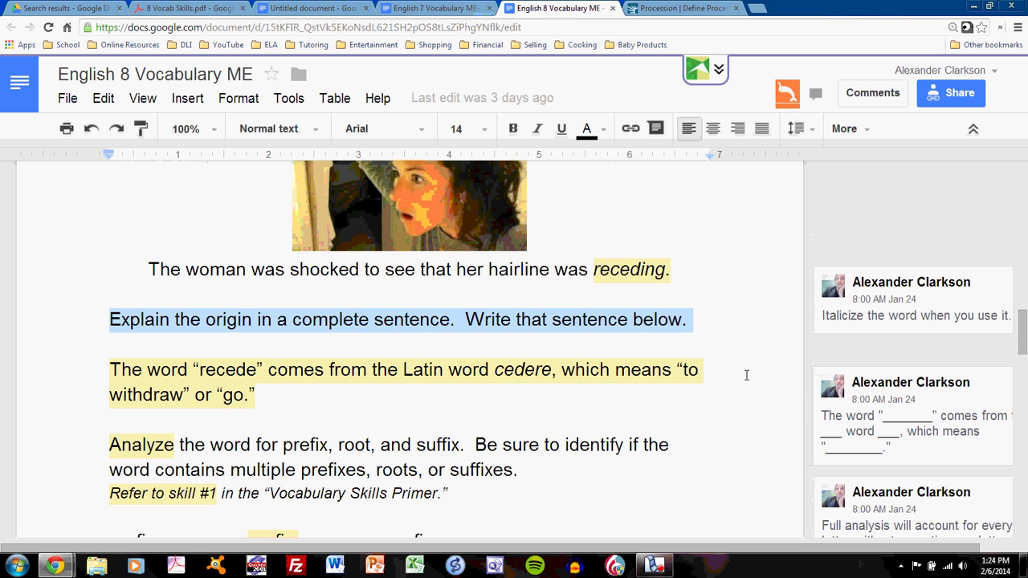
pyautogui.click(884, 406)
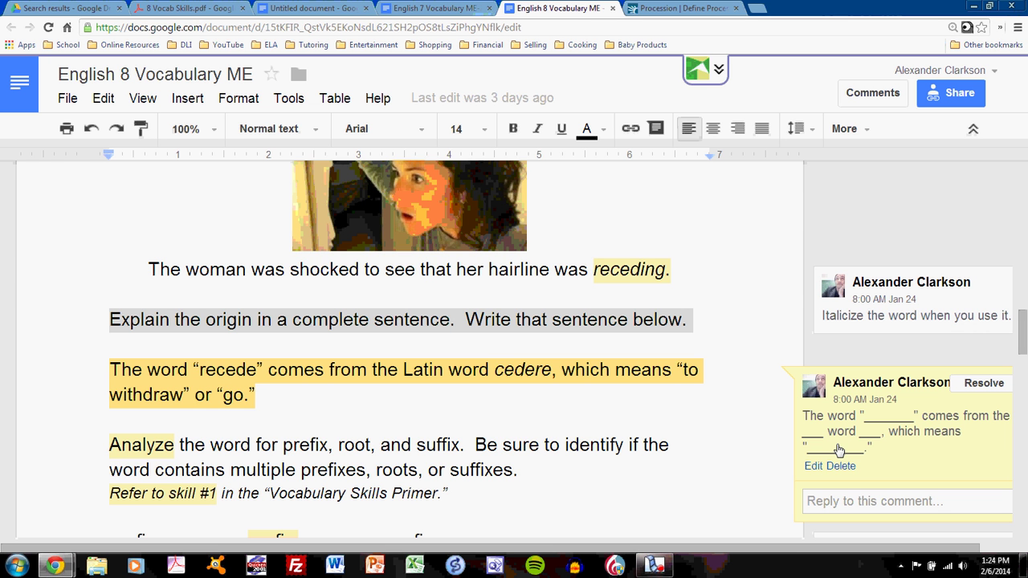
pyautogui.click(227, 371)
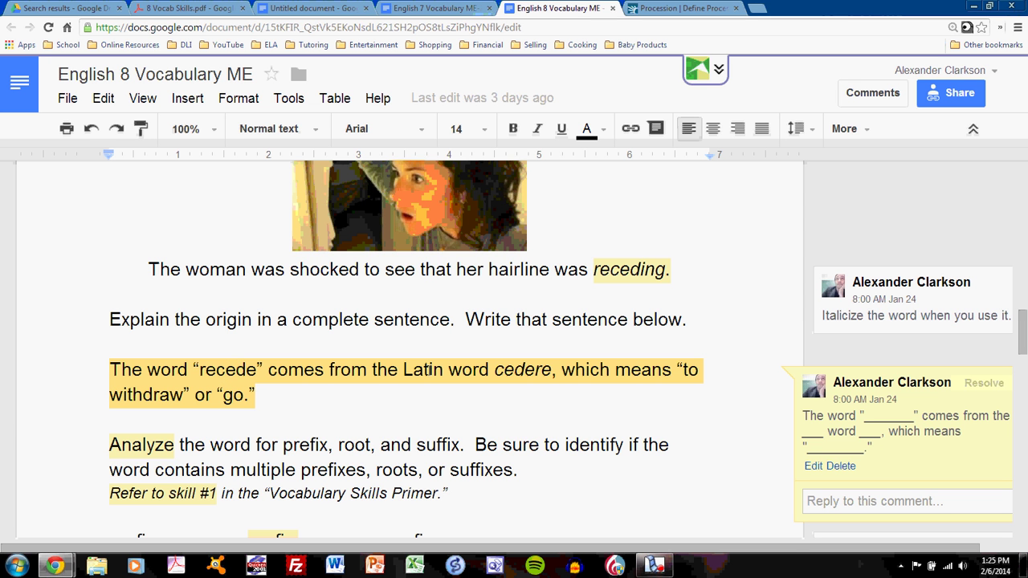
pyautogui.scroll(12, 429, 369)
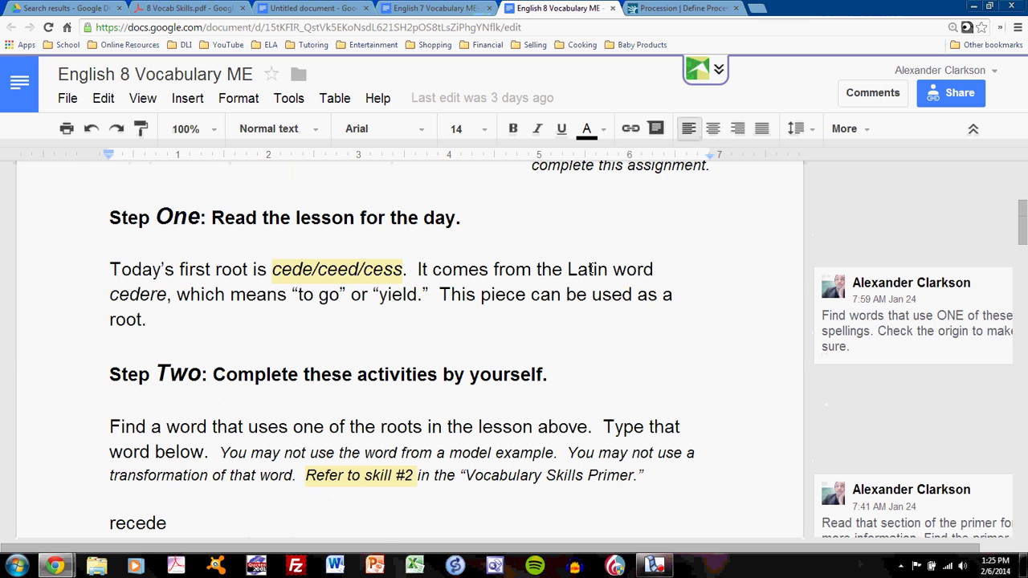
pyautogui.scroll(-11, 591, 271)
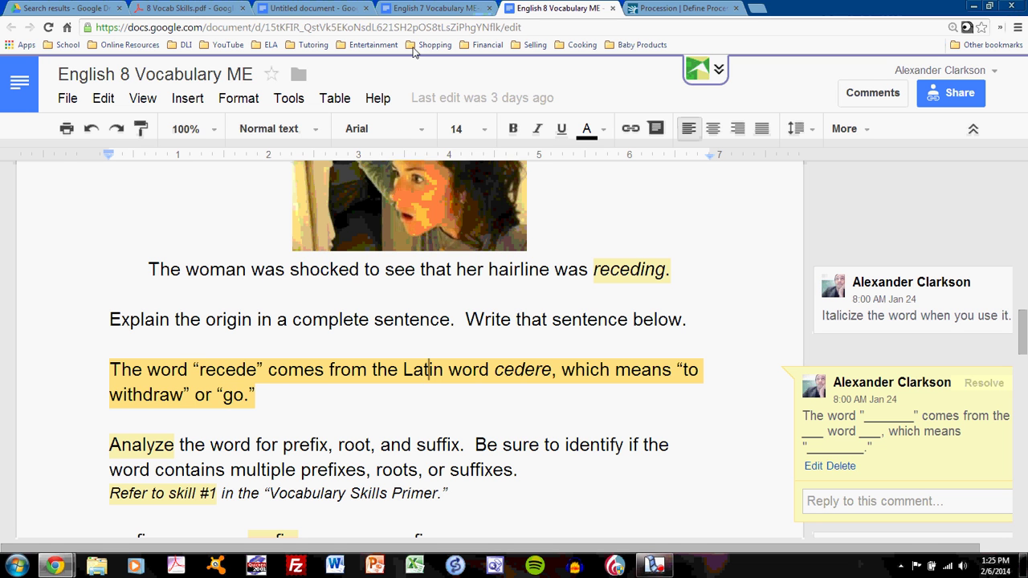
# Step: Go to the untitled document and click into 'processional' and 'Latin' in its unfinished origin sentence
pyautogui.click(335, 11)
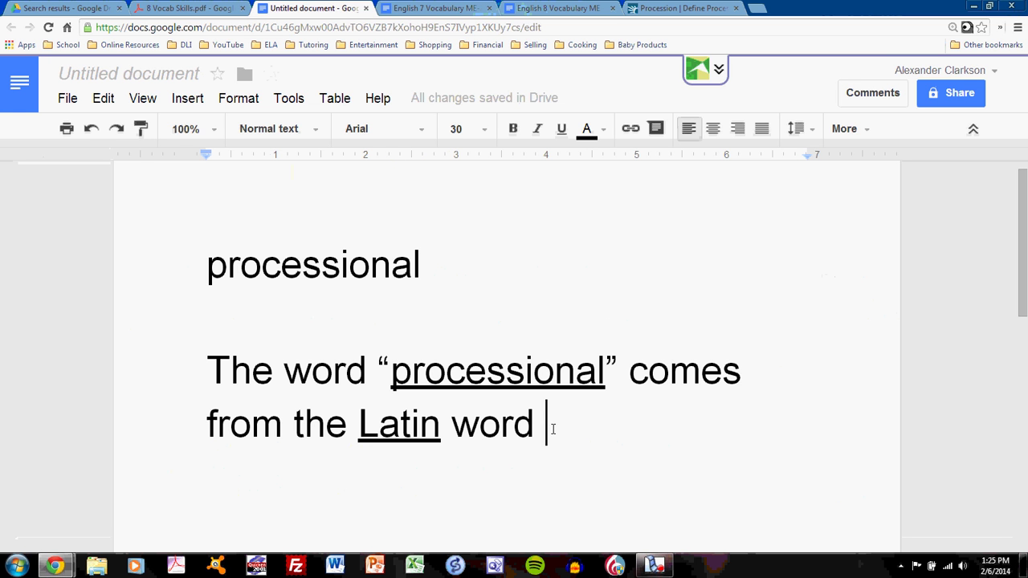
pyautogui.click(500, 374)
pyautogui.click(412, 429)
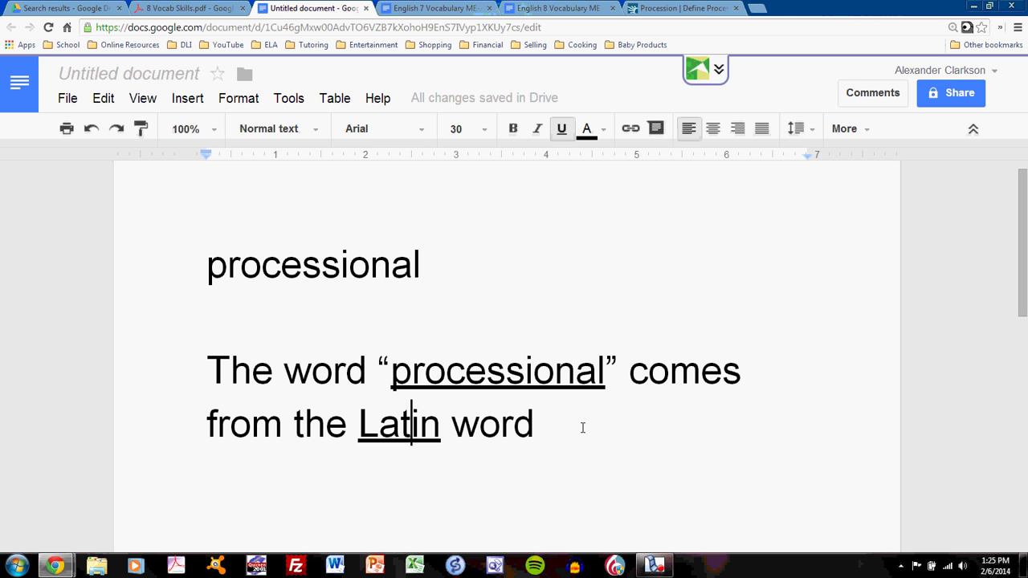
# Step: Go back to the processional entry on Dictionary.com, then return to the English 8 Vocabulary ME document
pyautogui.click(679, 8)
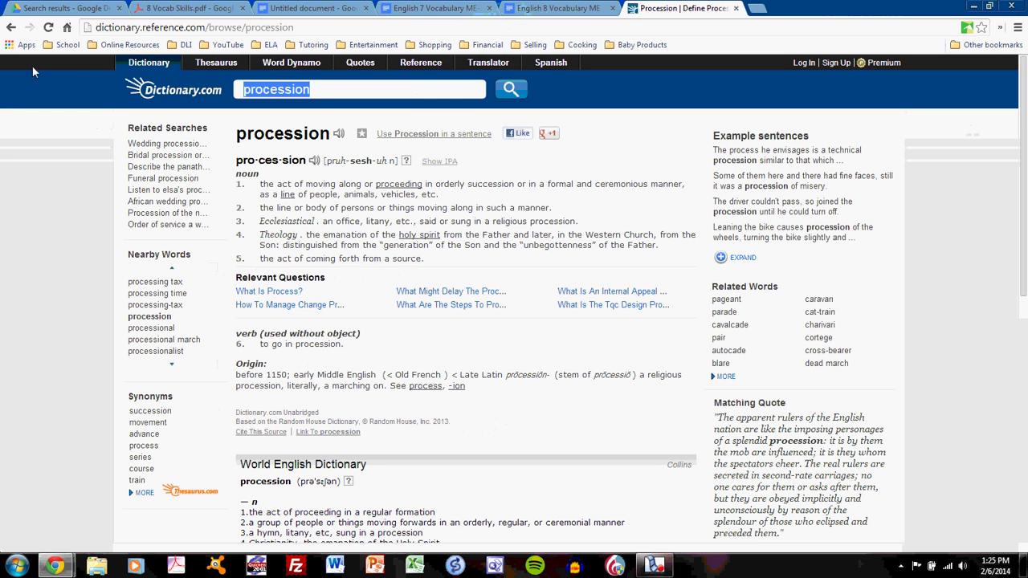
pyautogui.click(10, 26)
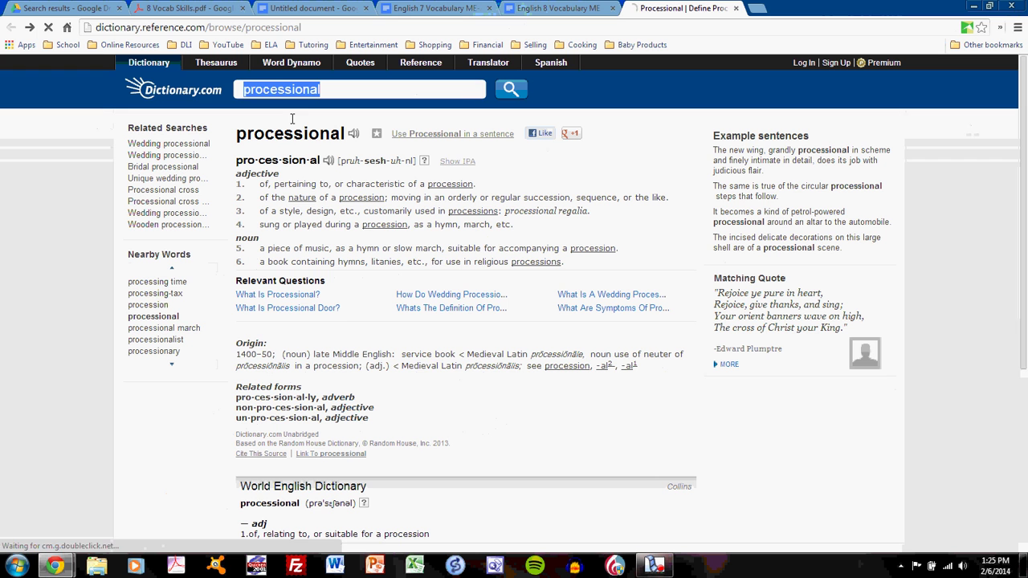
pyautogui.click(495, 413)
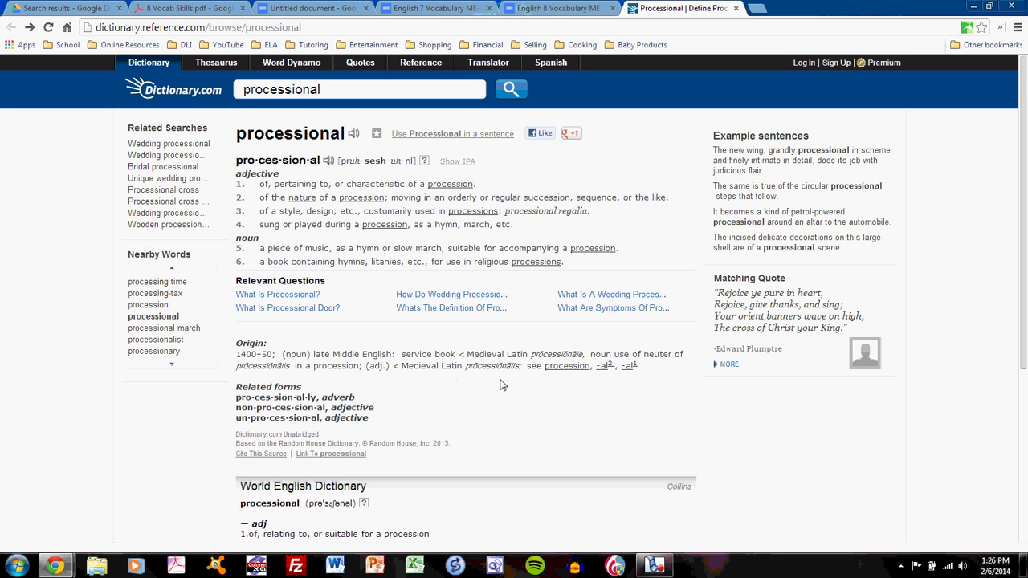
pyautogui.click(554, 10)
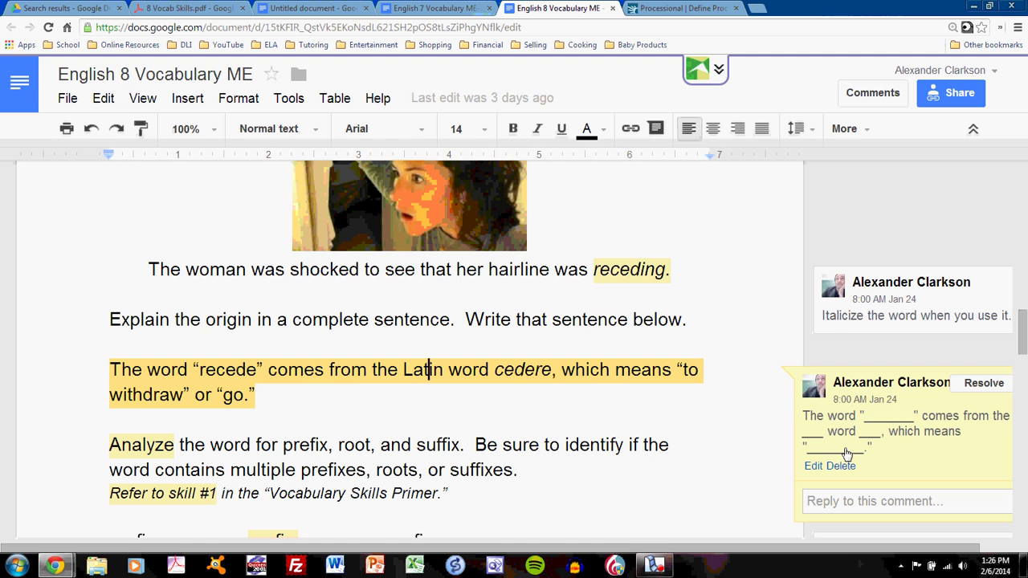
# Step: Highlight the Medieval Latin word prōcessiōnālis in the processional entry's origin section
pyautogui.click(669, 8)
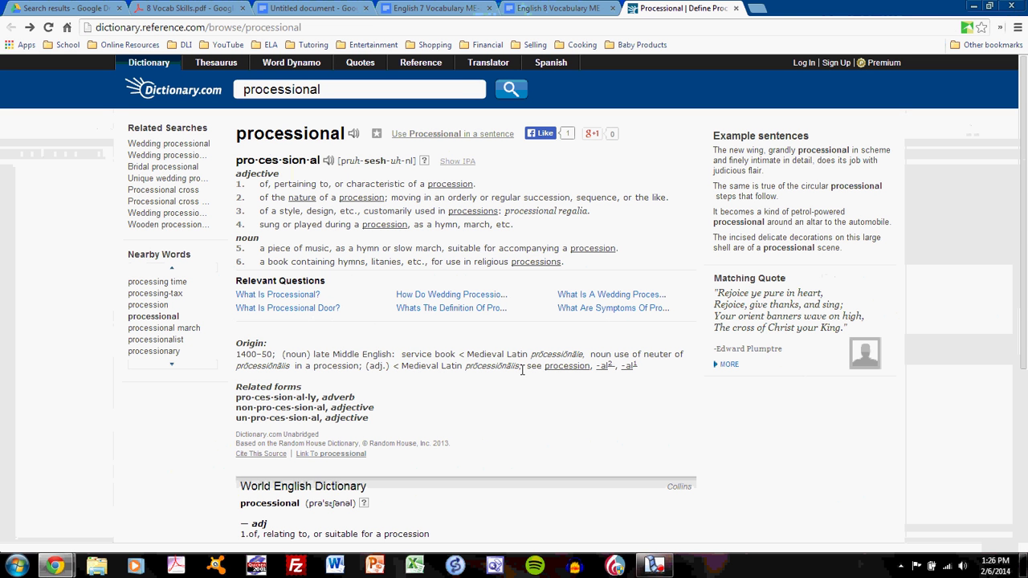
pyautogui.doubleClick(515, 367)
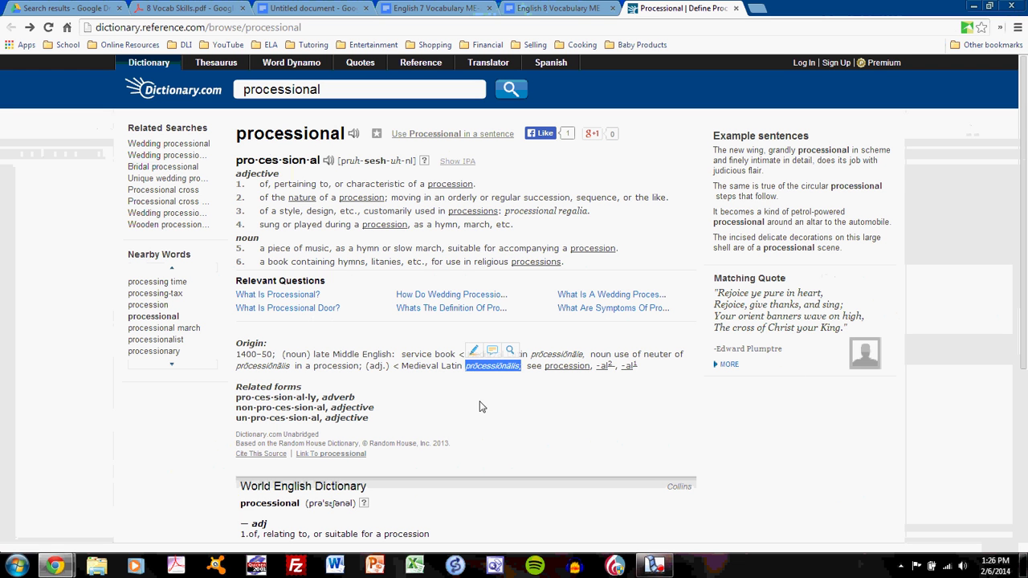
pyautogui.click(523, 365)
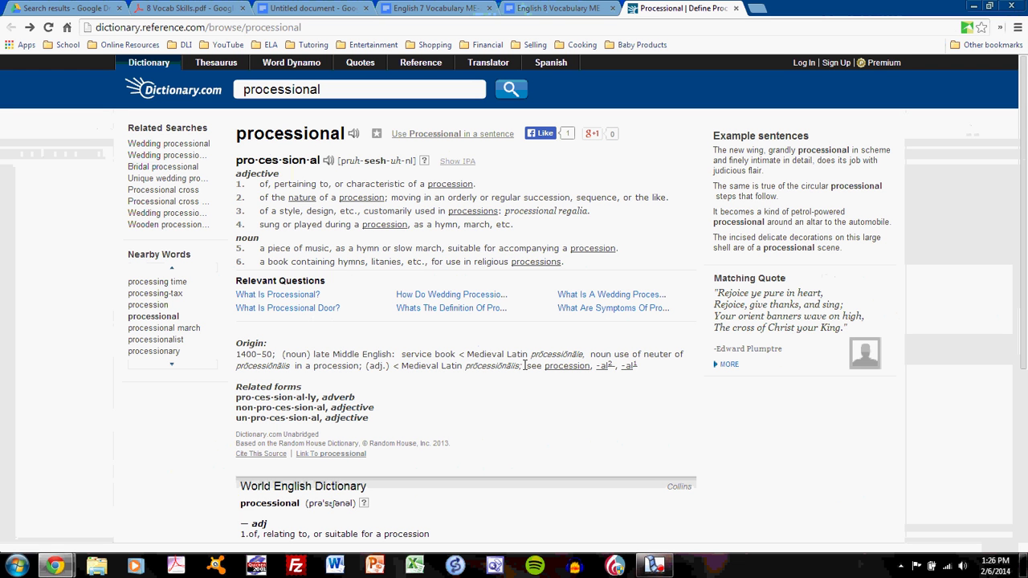
# Step: Follow the 'procession' origin link to its entry, tracing it to Late Latin prōcessiōn-, 'a marching on.'
pyautogui.click(568, 369)
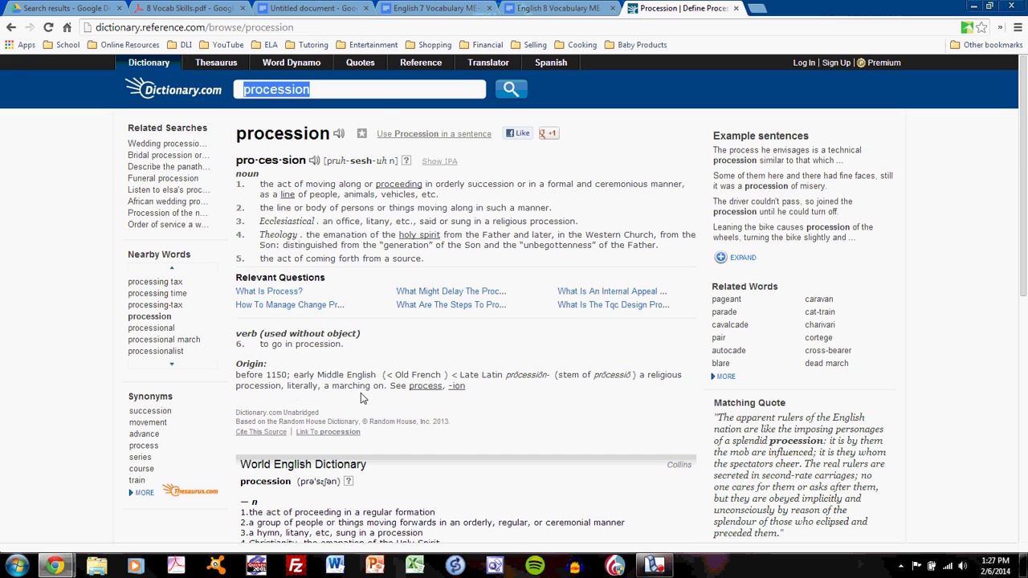
# Step: Add the italicized Latin word 'procession' after 'Latin word' in the untitled document
pyautogui.click(314, 8)
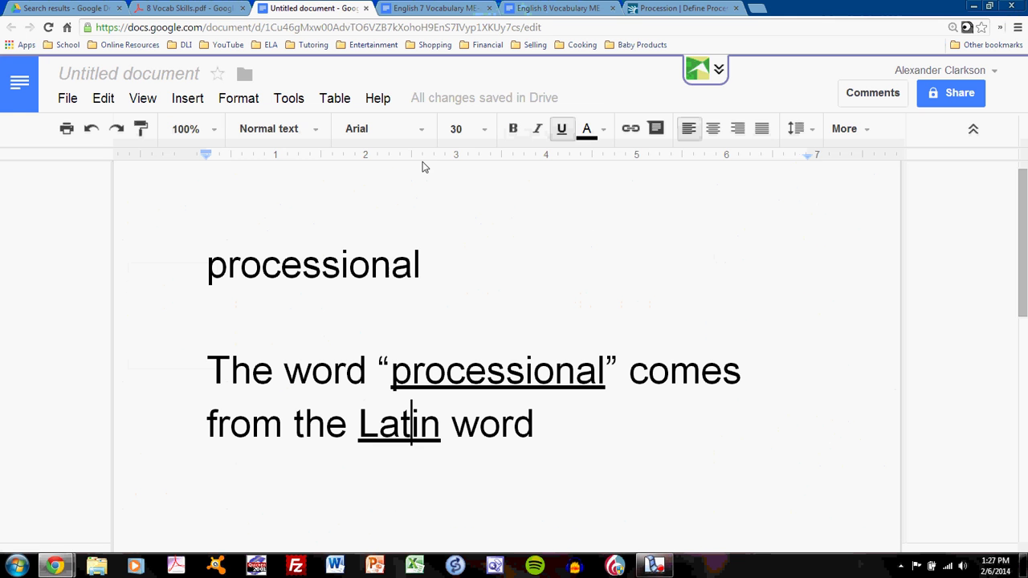
pyautogui.click(555, 420)
pyautogui.hotkey('ctrl', 'i')
pyautogui.write('/por')
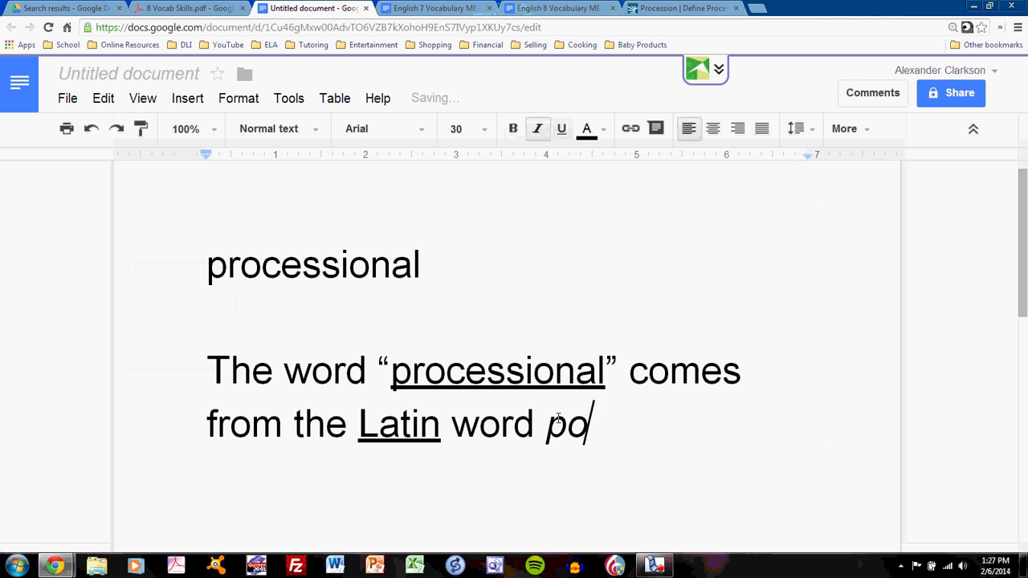
pyautogui.press('BackSpace')
pyautogui.press('BackSpace')
pyautogui.write('roc')
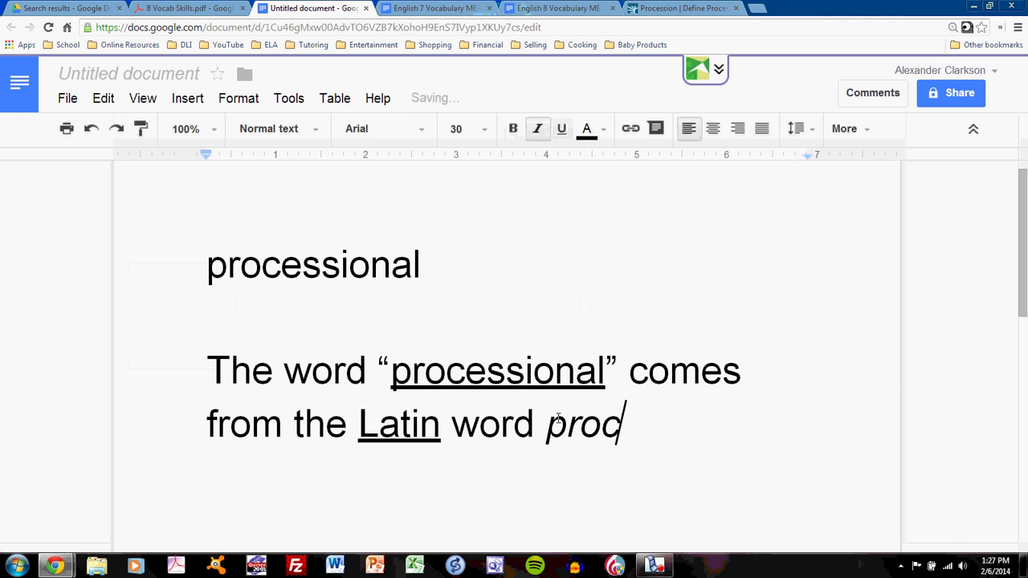
pyautogui.write('ession')
pyautogui.hotkey('ctrl', 'i')
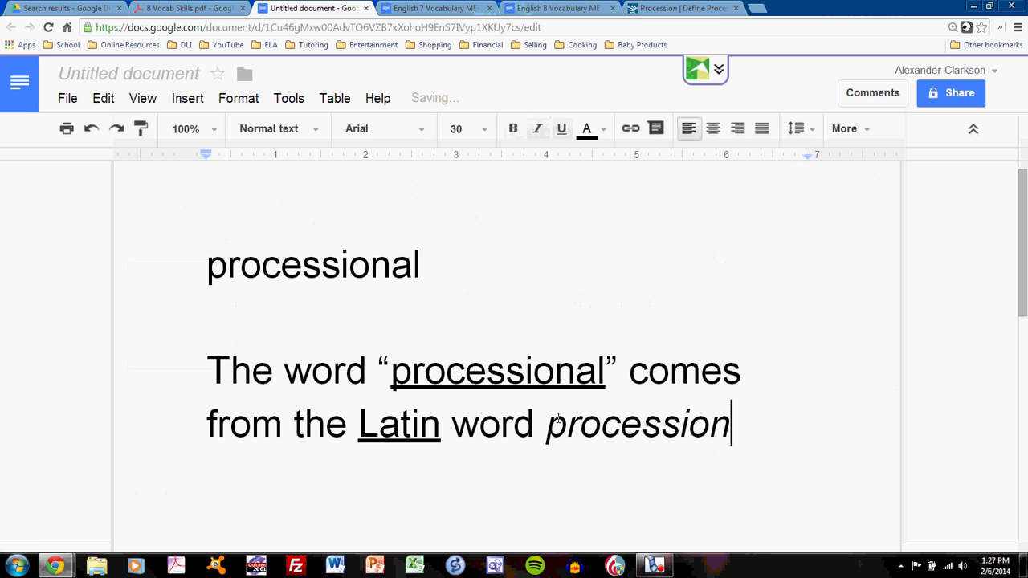
# Step: Continue the sentence with ', which means "a religious procession, literally, a marching on."'
pyautogui.write(', which m')
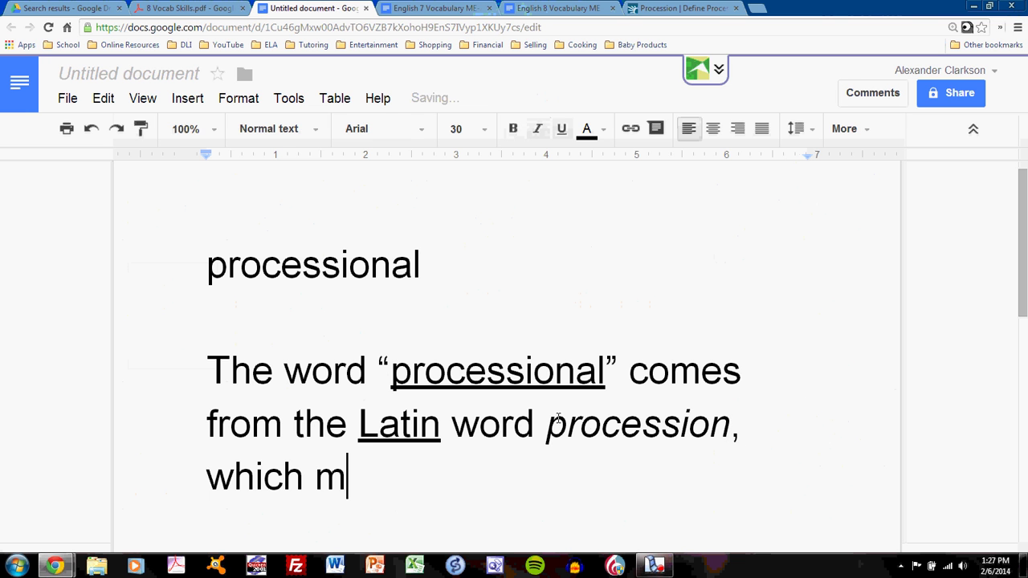
pyautogui.write('eans "a religi')
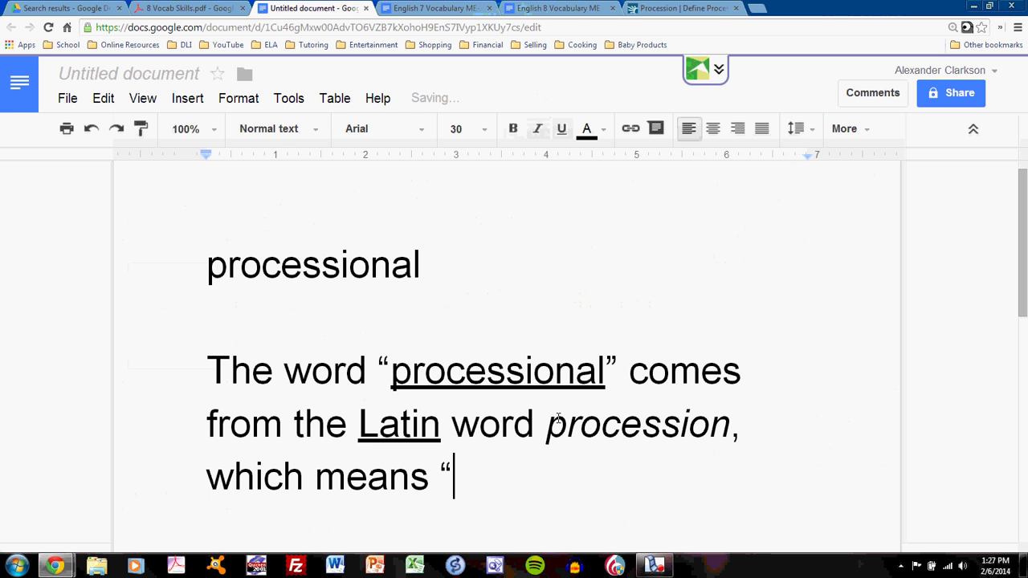
pyautogui.write('on')
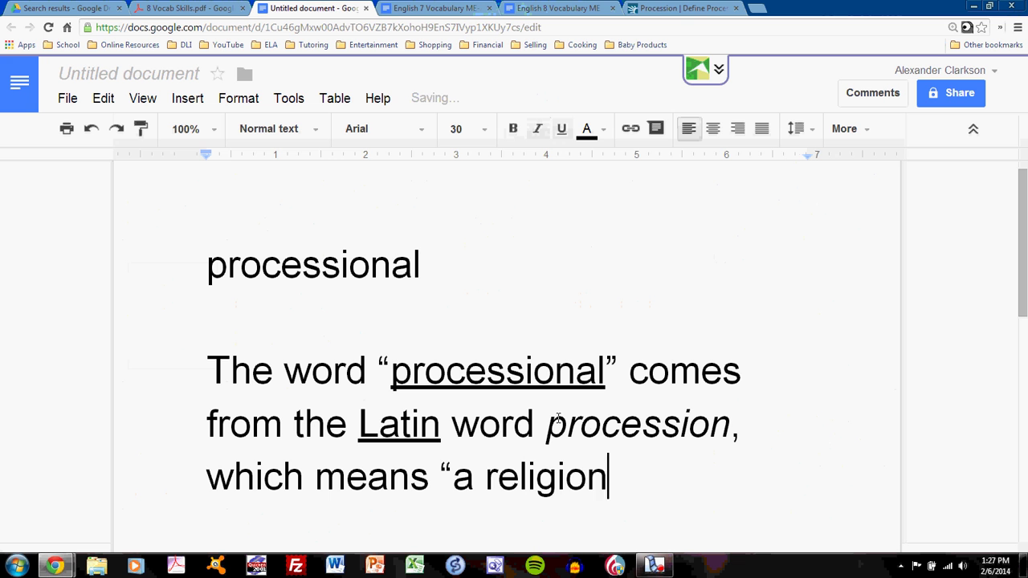
pyautogui.press('BackSpace')
pyautogui.write('us proc')
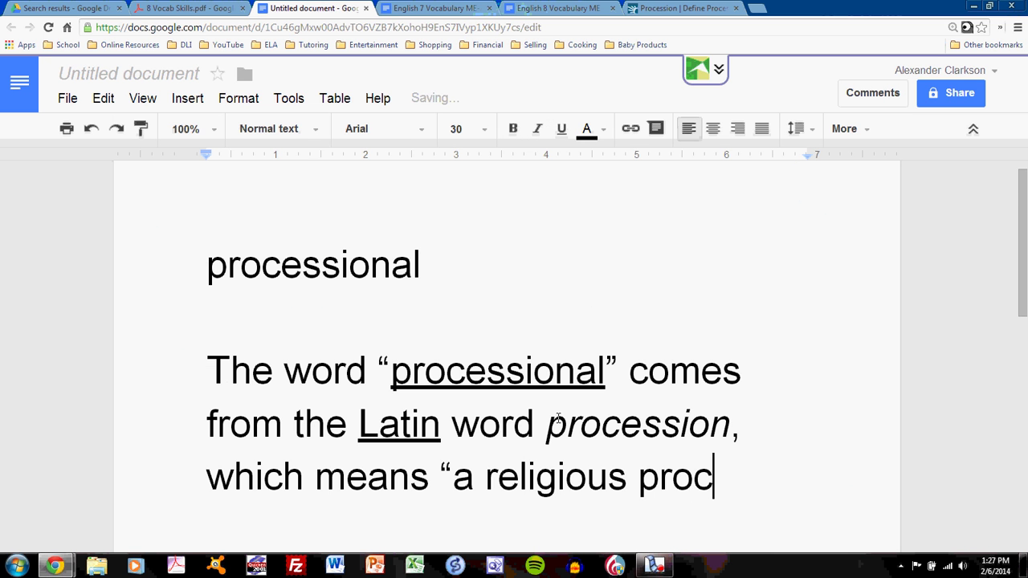
pyautogui.write('ession')
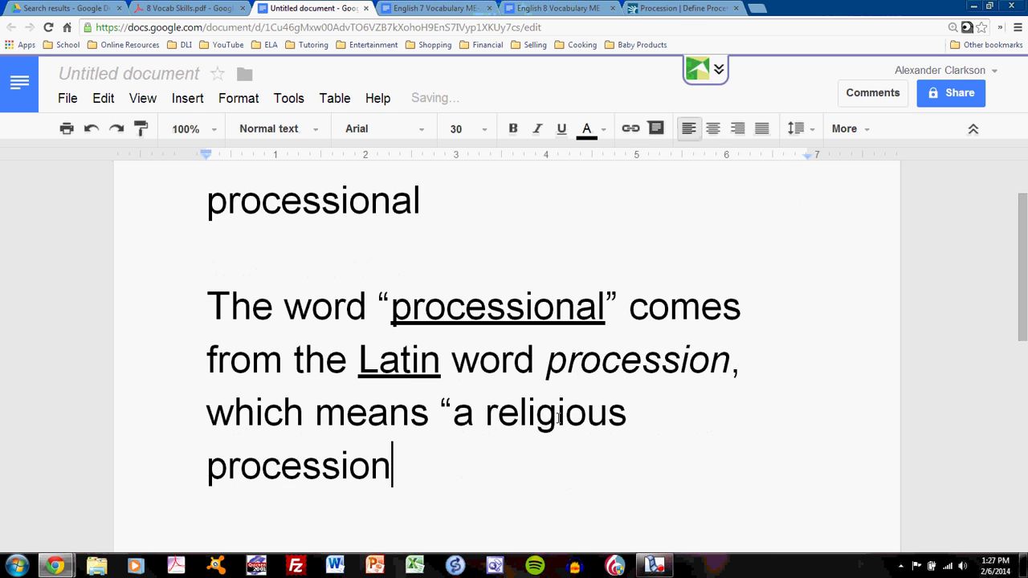
pyautogui.write(', literarl')
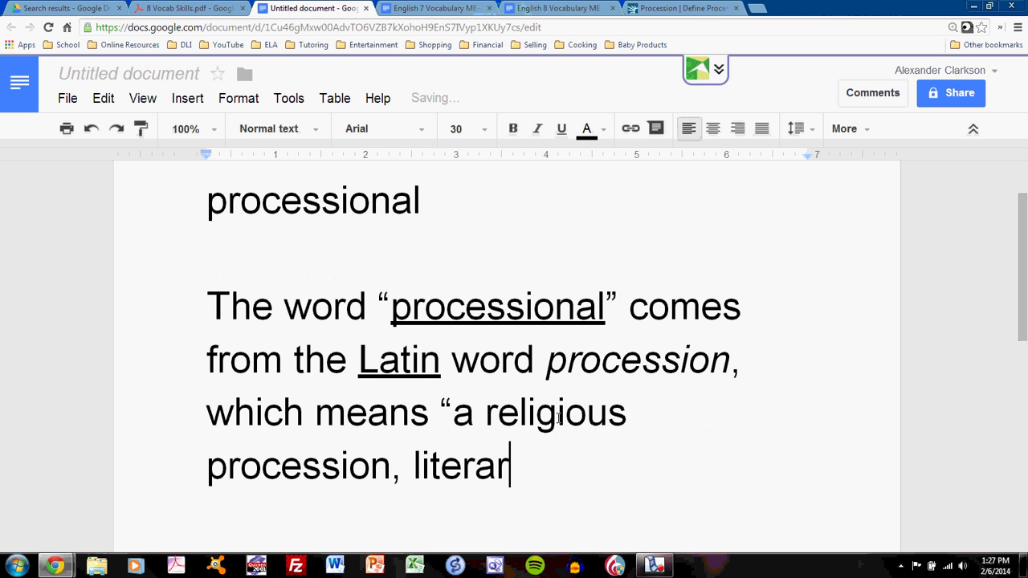
pyautogui.write('lly')
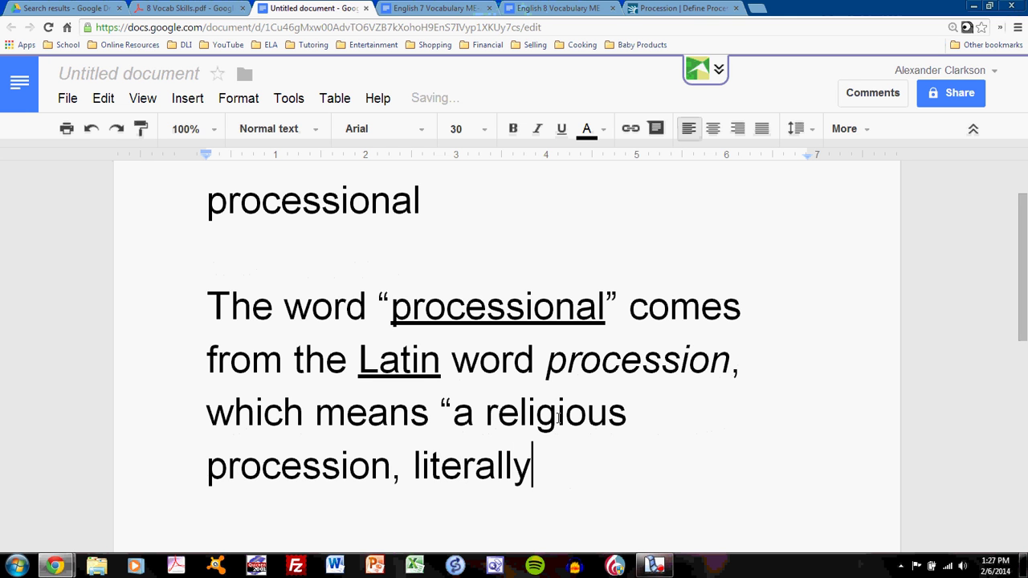
pyautogui.write(', a march')
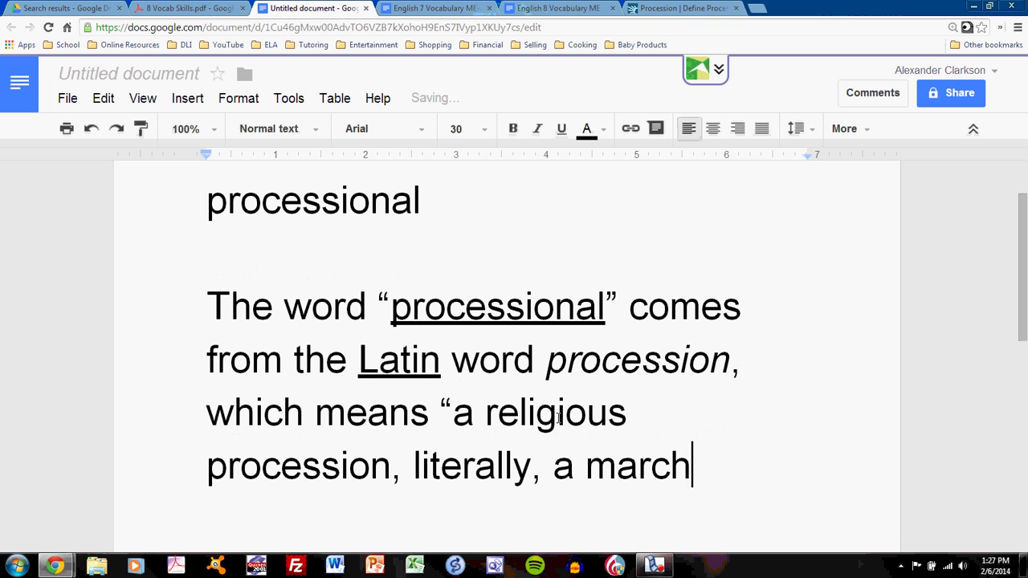
pyautogui.write('ing on.”')
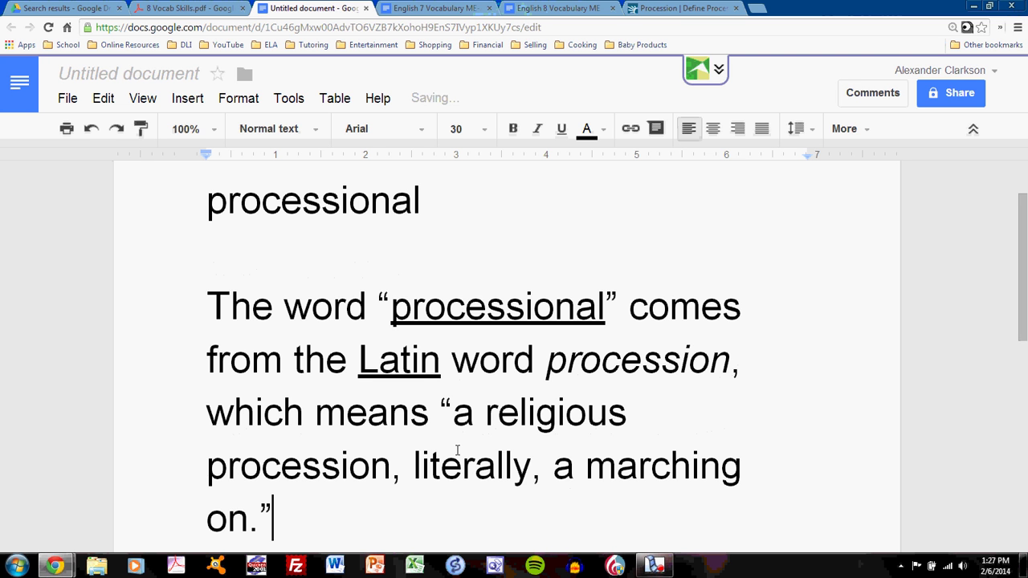
# Step: Underline the Latin word 'procession' and the quoted definition 'a religious procession, literally, a marching on.'
pyautogui.scroll(-1, 495, 404)
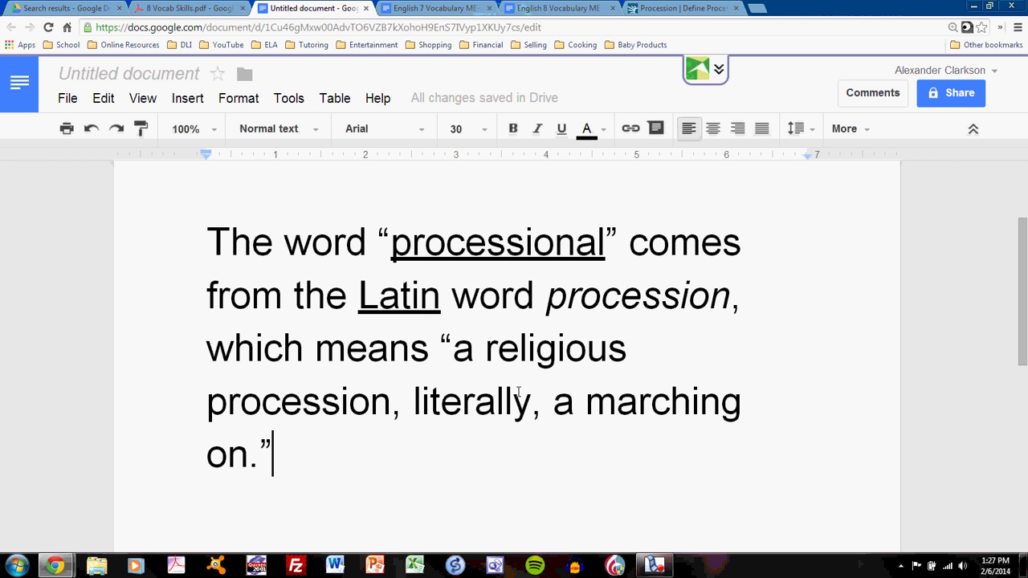
pyautogui.click(588, 297)
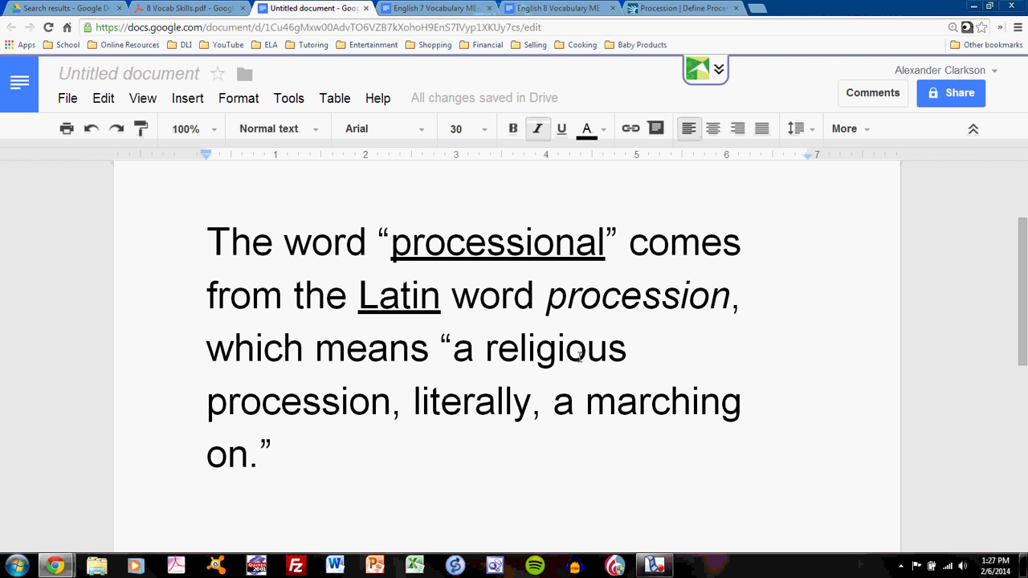
pyautogui.click(587, 347)
pyautogui.click(548, 305)
pyautogui.moveTo(547, 304); pyautogui.dragTo(730, 304)
pyautogui.click(561, 129)
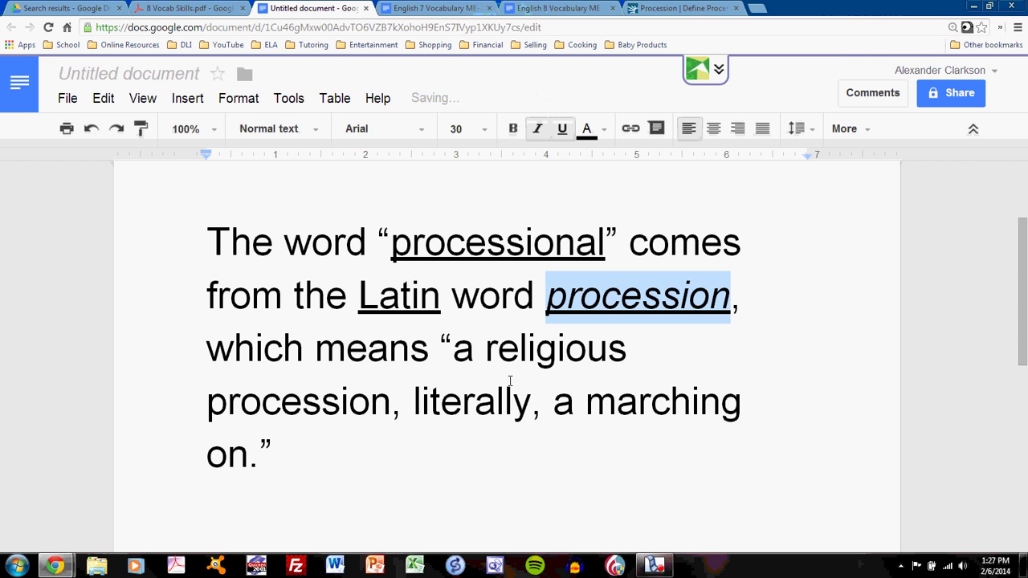
pyautogui.moveTo(455, 353); pyautogui.dragTo(260, 456)
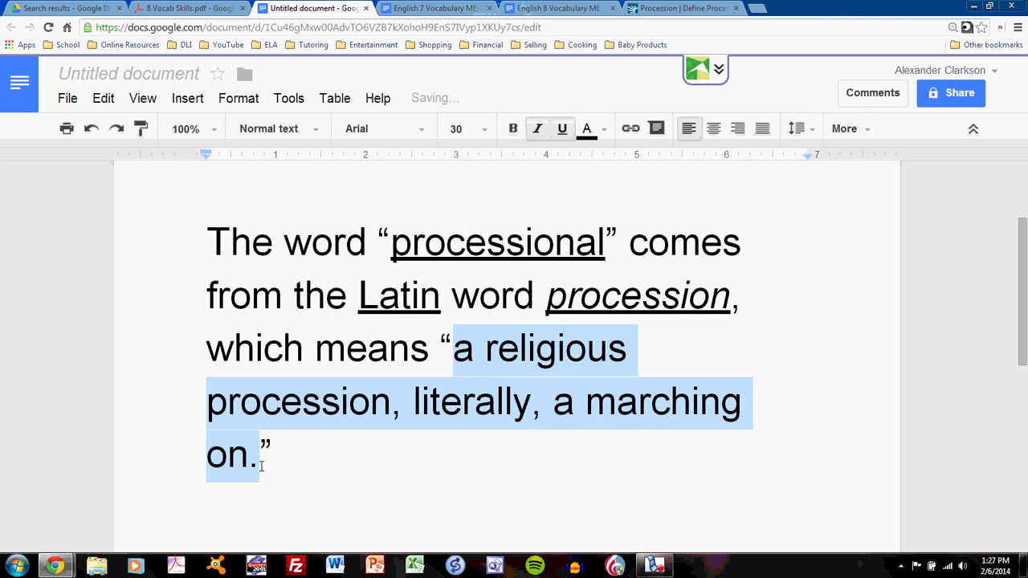
pyautogui.click(563, 131)
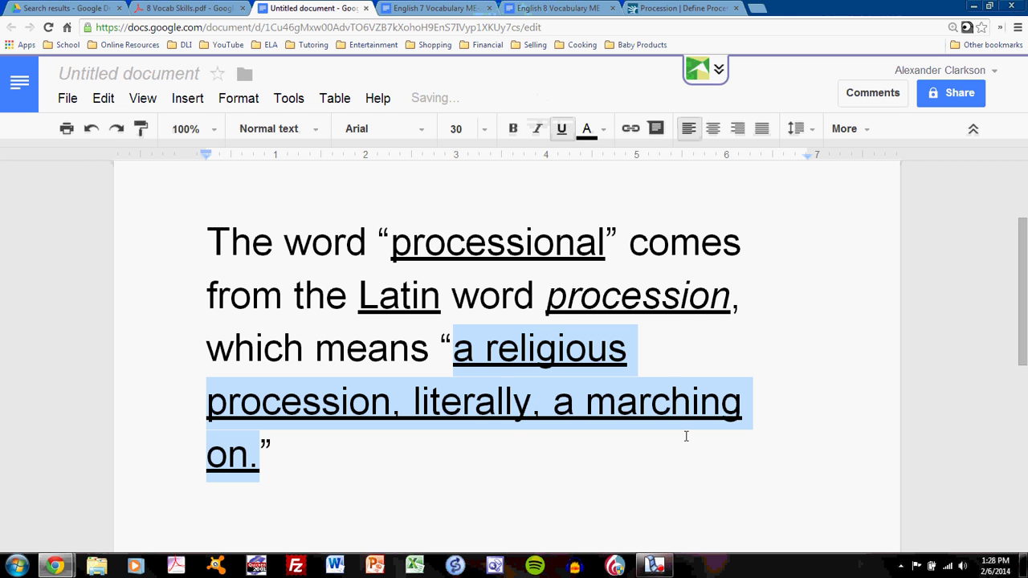
pyautogui.click(690, 366)
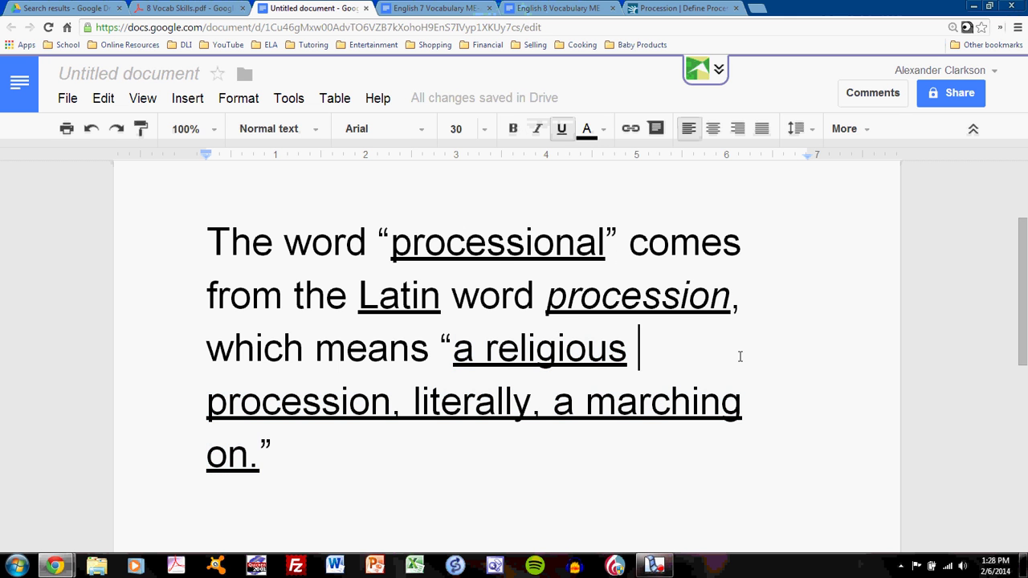
# Step: Check the formatting of processional, Latin, procession and religious, then toggle italics with Ctrl+I
pyautogui.click(466, 239)
pyautogui.click(399, 310)
pyautogui.click(618, 297)
pyautogui.click(560, 353)
pyautogui.hotkey('ctrl', 'i')
# Step: Select the whole origin sentence and clear all of its underlining
pyautogui.moveTo(317, 458); pyautogui.dragTo(186, 253)
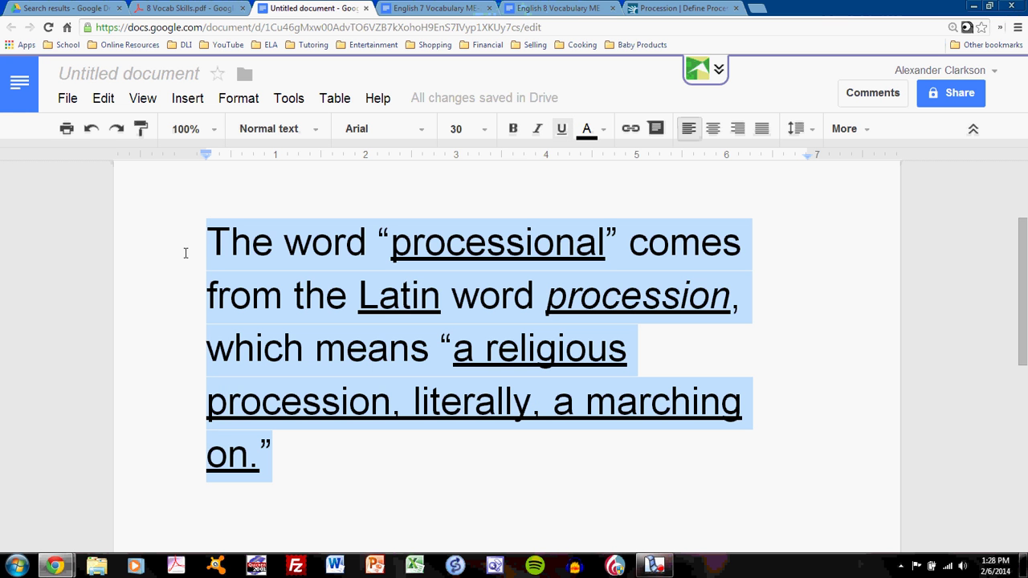
pyautogui.click(561, 130)
pyautogui.click(561, 135)
pyautogui.click(803, 276)
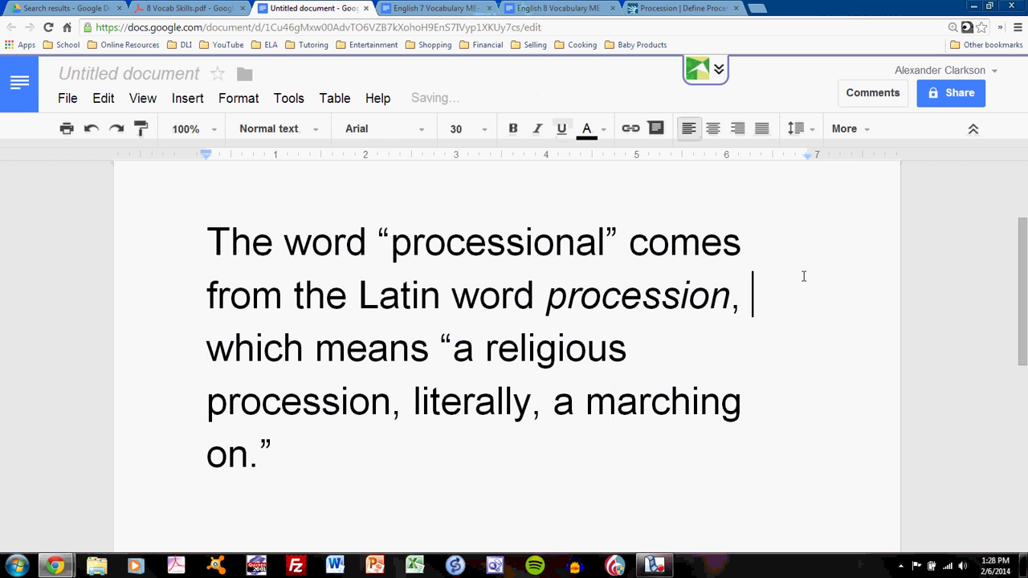
# Step: Review 'processional', Latin, procession and the quoted definition, and dismiss an e-mail notification
pyautogui.click(617, 236)
pyautogui.moveTo(619, 236); pyautogui.dragTo(380, 238)
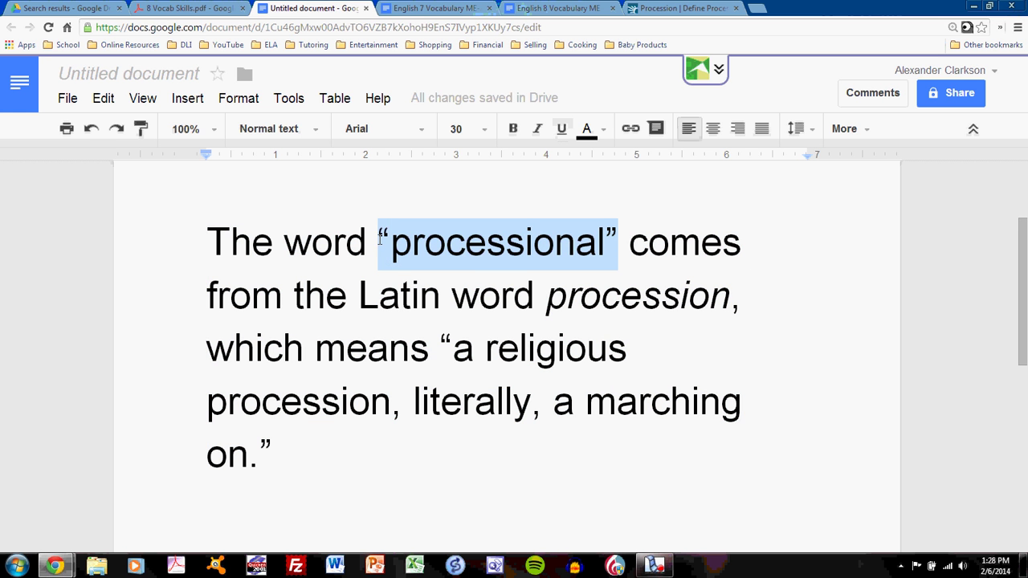
pyautogui.click(413, 297)
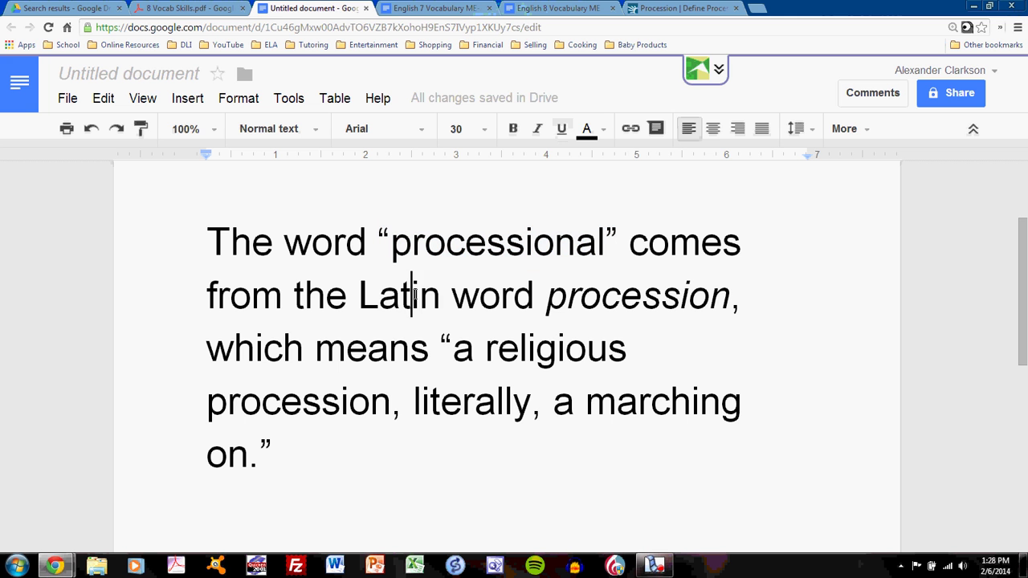
pyautogui.click(587, 299)
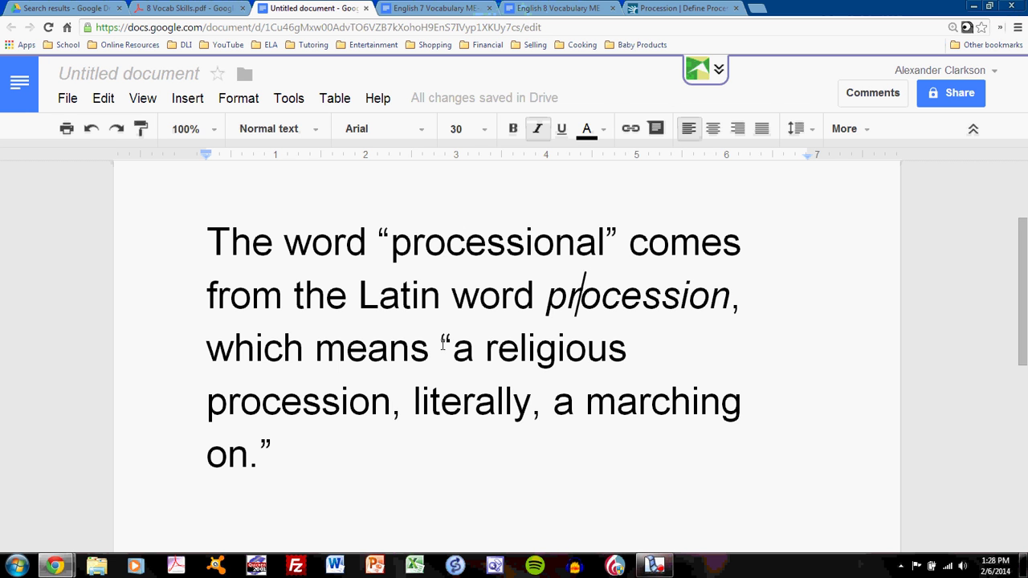
pyautogui.moveTo(446, 347); pyautogui.dragTo(521, 443)
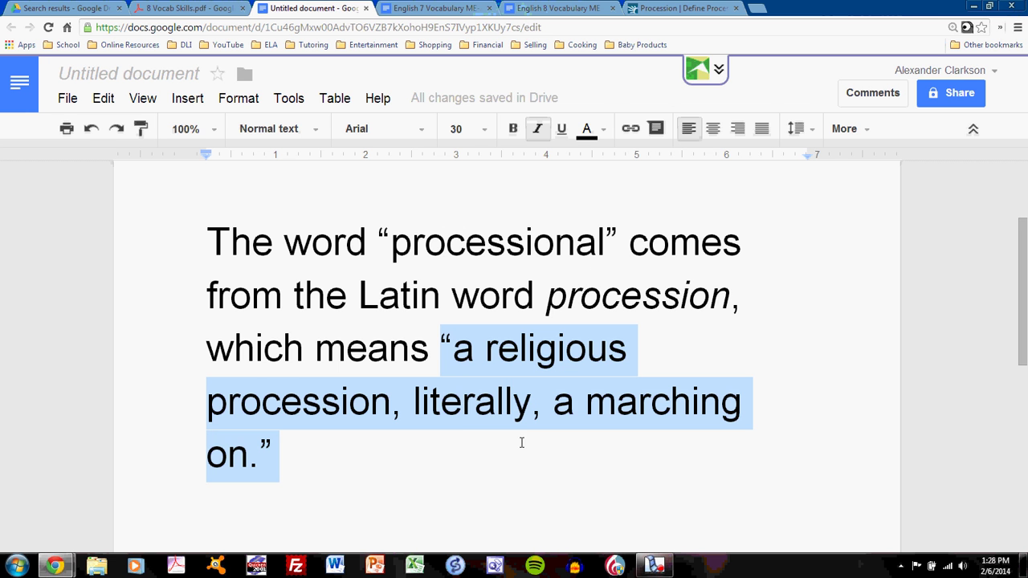
pyautogui.click(800, 338)
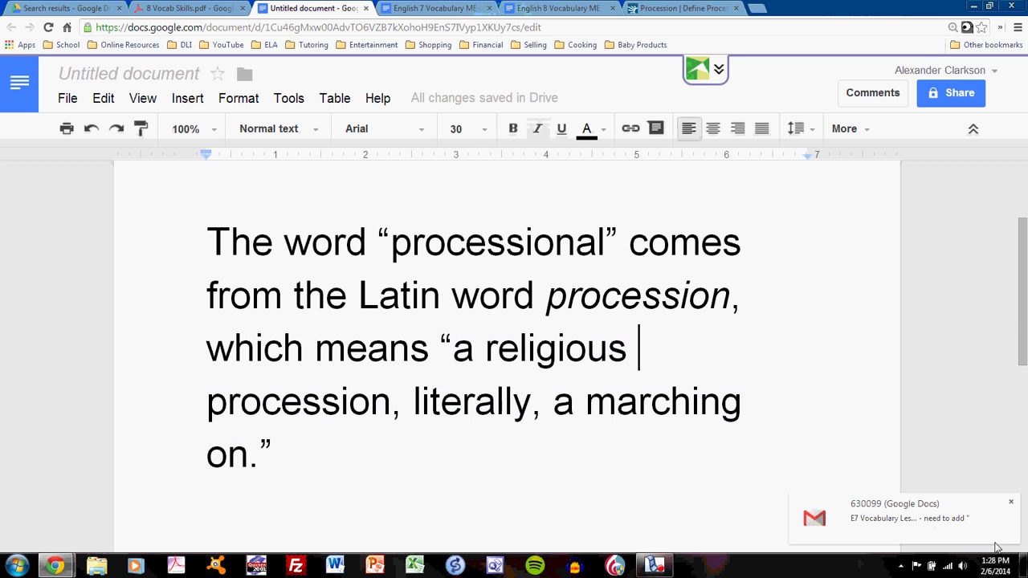
pyautogui.click(1010, 504)
pyautogui.click(826, 435)
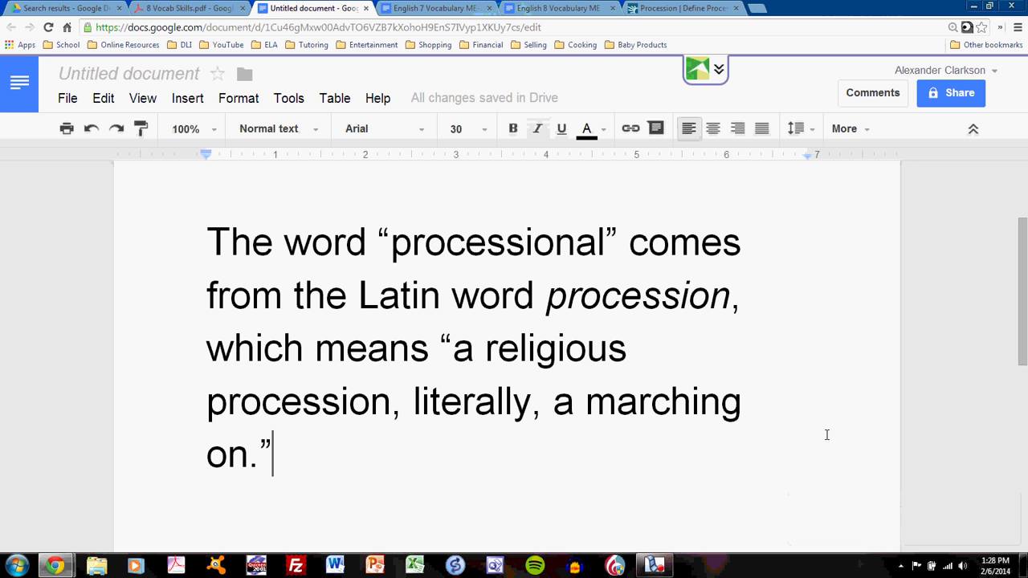
# Step: Return to the 'Procession | Define Procession' Dictionary.com entry
pyautogui.click(684, 10)
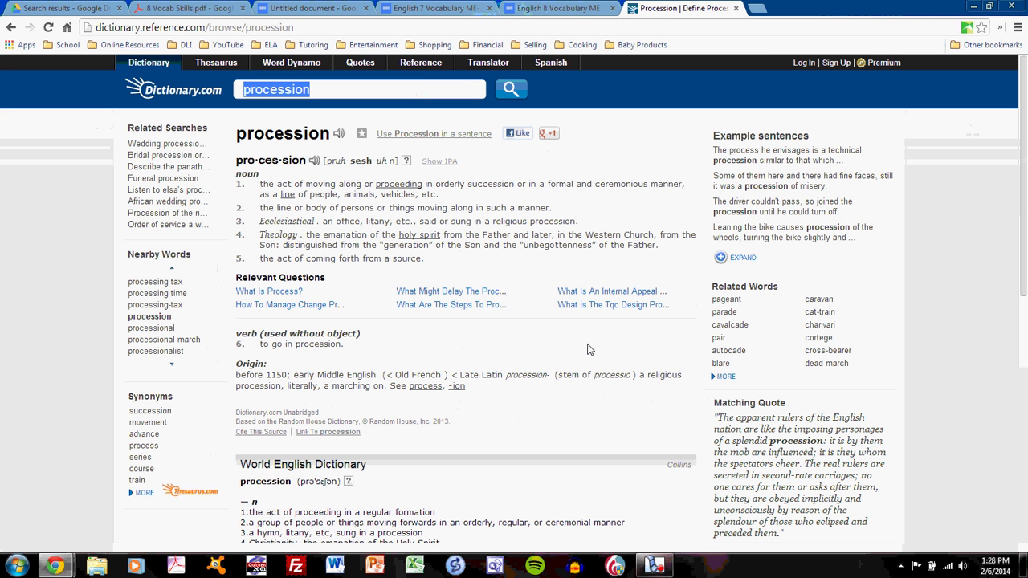